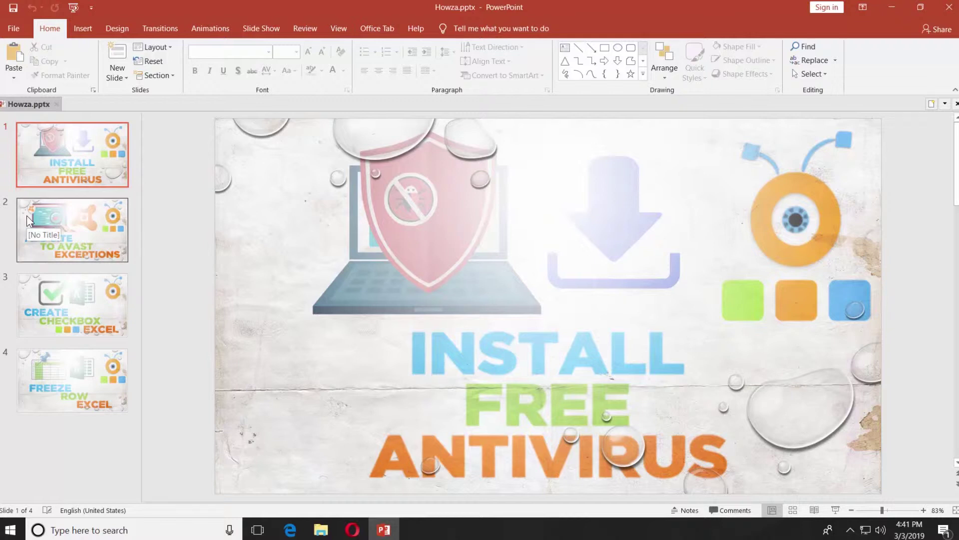
Step: Open the Custom Slide Size dialog from the Design tab's Slide Size menu
click(117, 29)
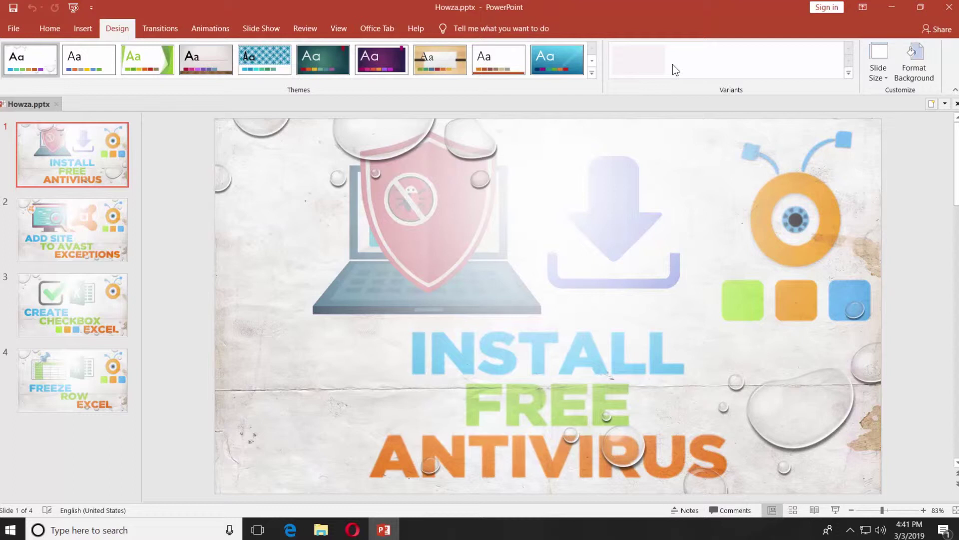
click(879, 75)
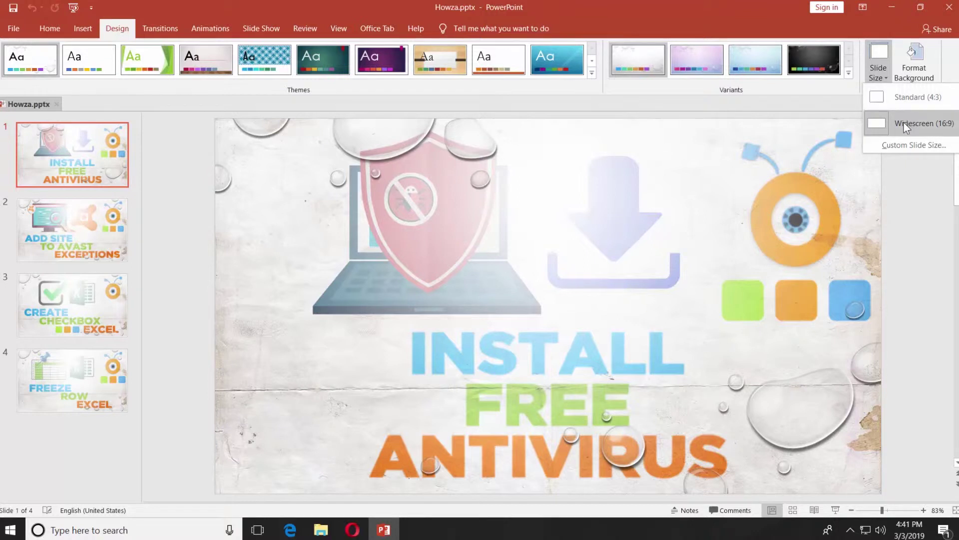
click(908, 147)
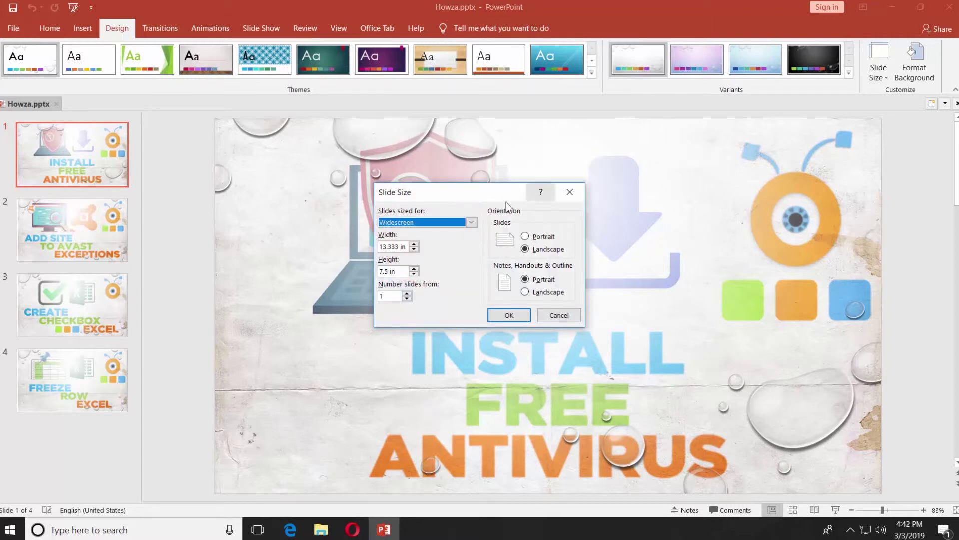
Step: Set the slides to A4 Paper and start slide numbering at 4
click(472, 221)
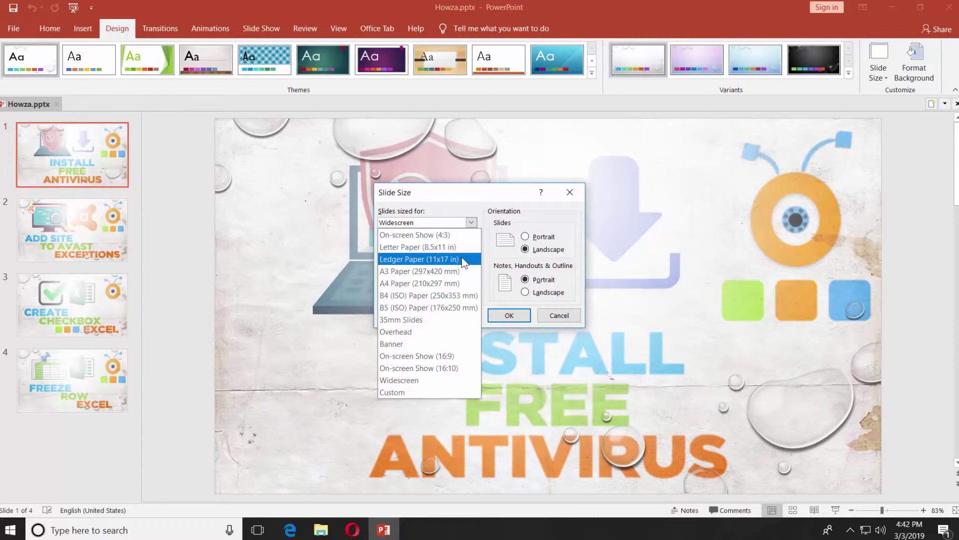
click(460, 282)
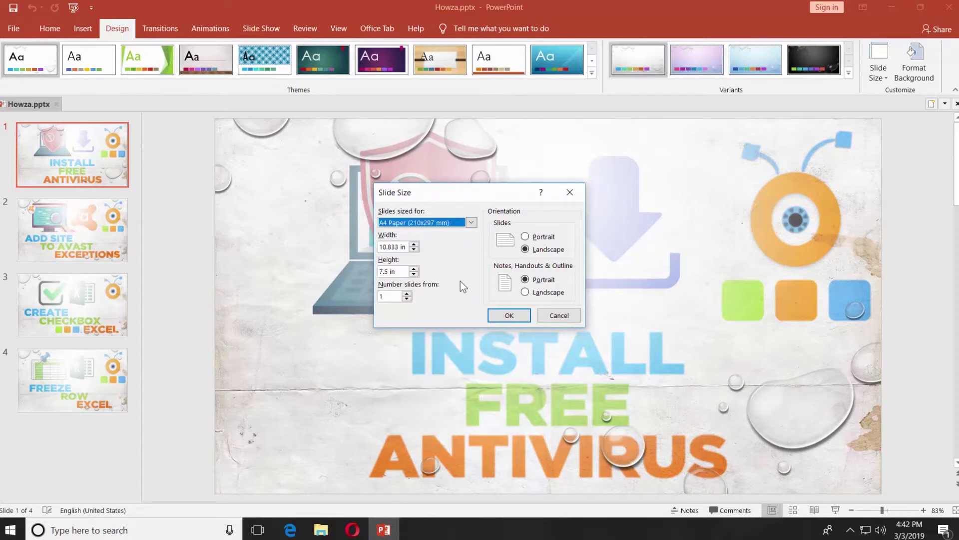
click(407, 292)
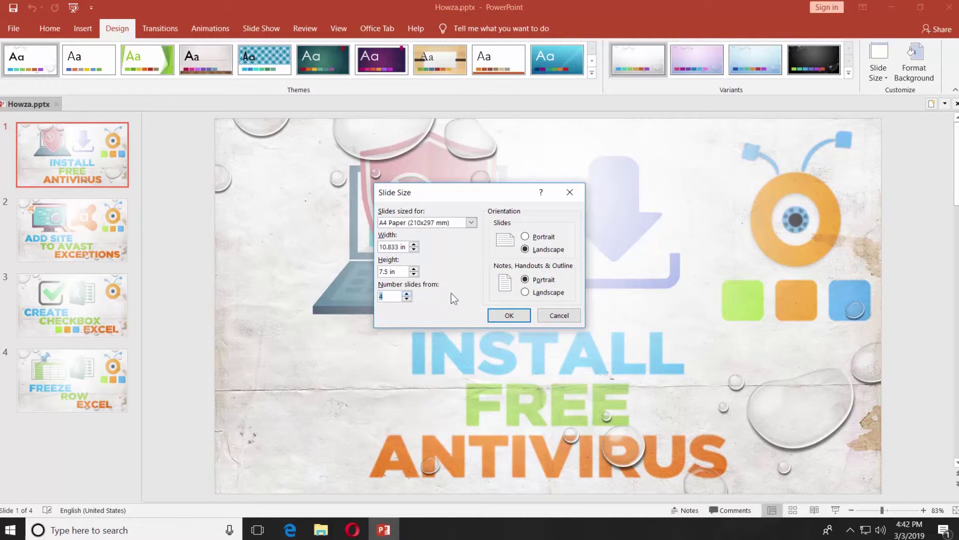
Step: Keep landscape slides and portrait notes, apply the size, and choose Maximize
click(526, 237)
click(526, 249)
click(525, 292)
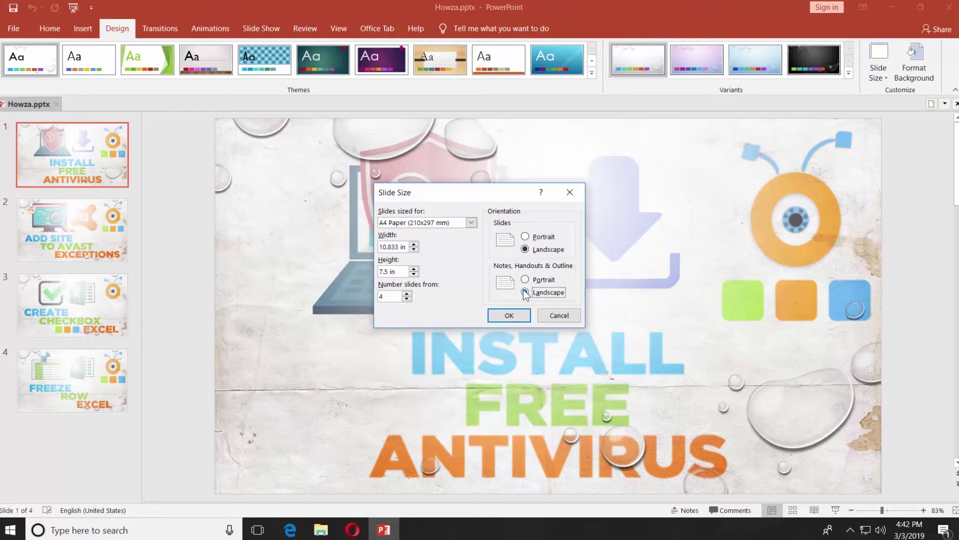
click(525, 279)
click(510, 315)
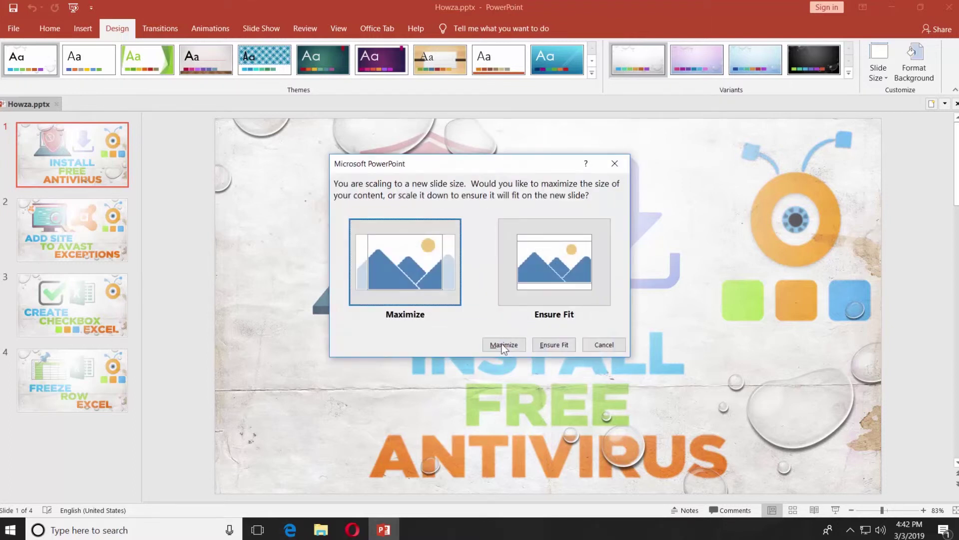
click(504, 345)
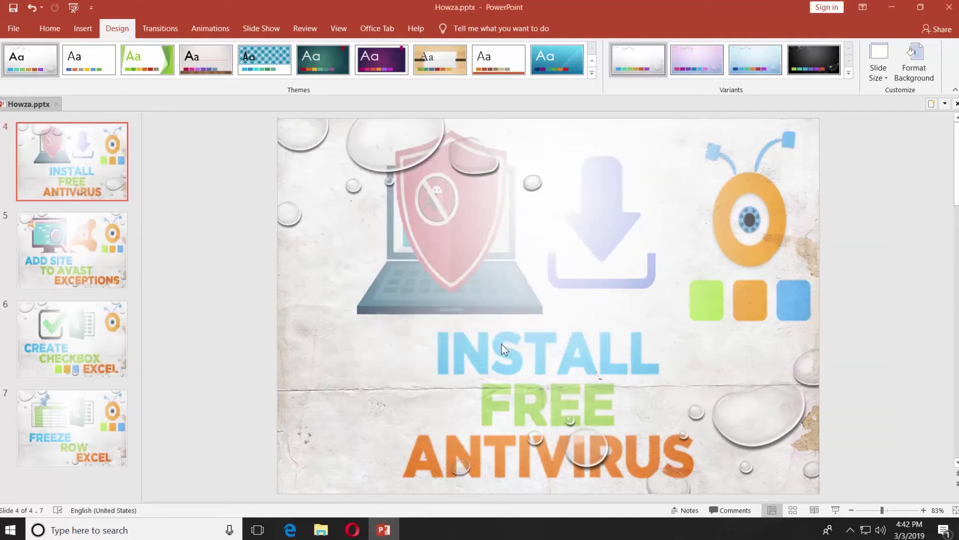